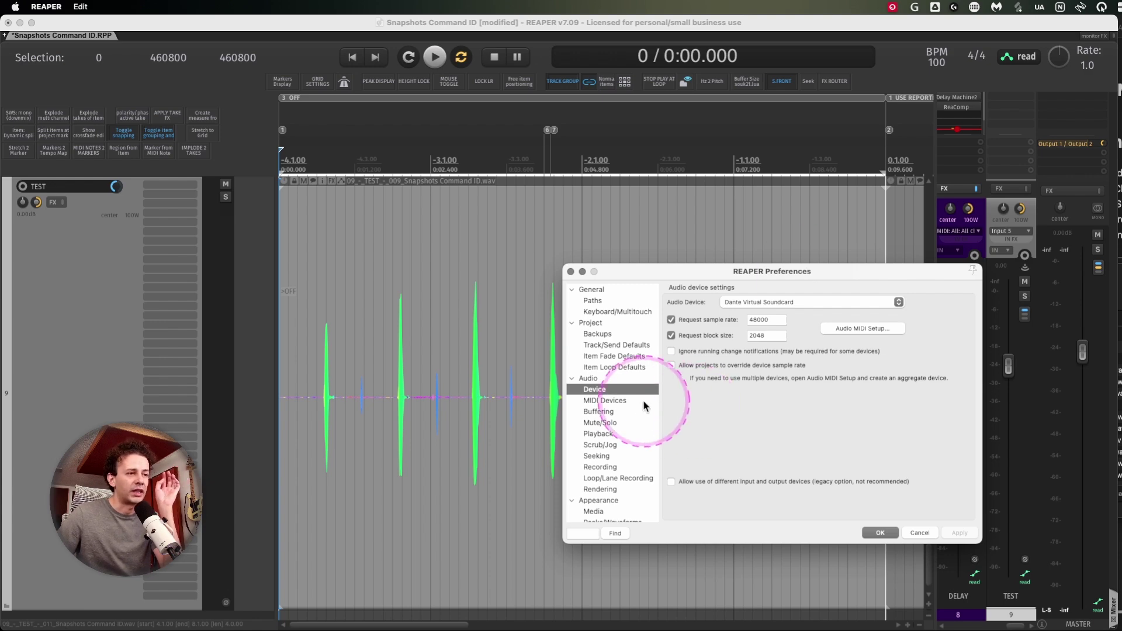
Step: Change the Recording preferences' input manual offset from 4796 to 0 samples and apply it
scroll(606, 418, down, 3)
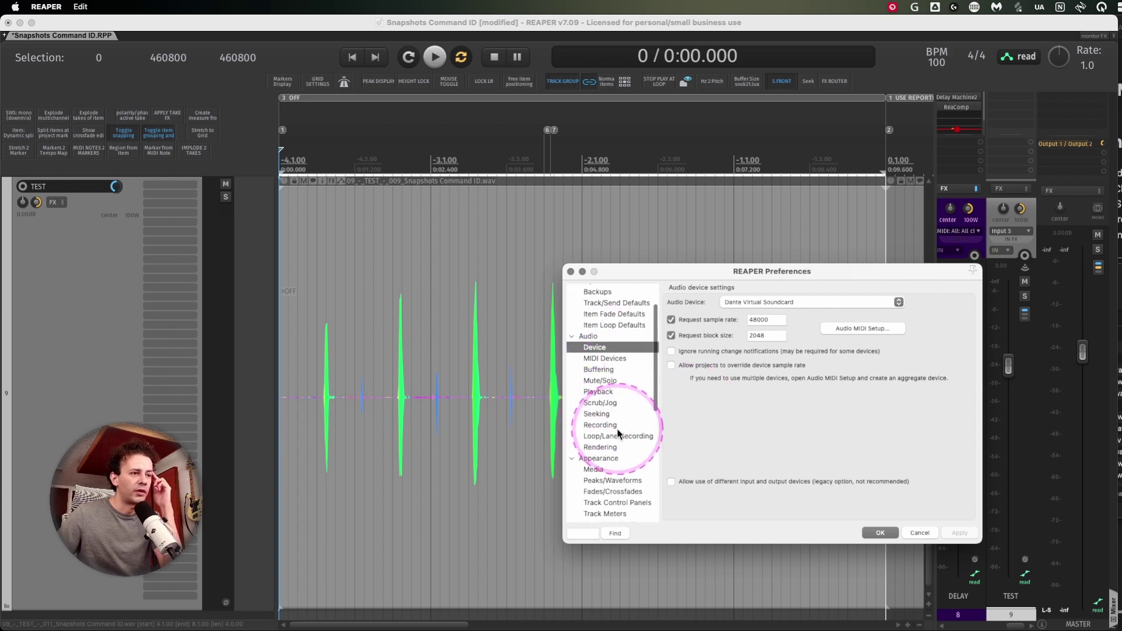
click(616, 427)
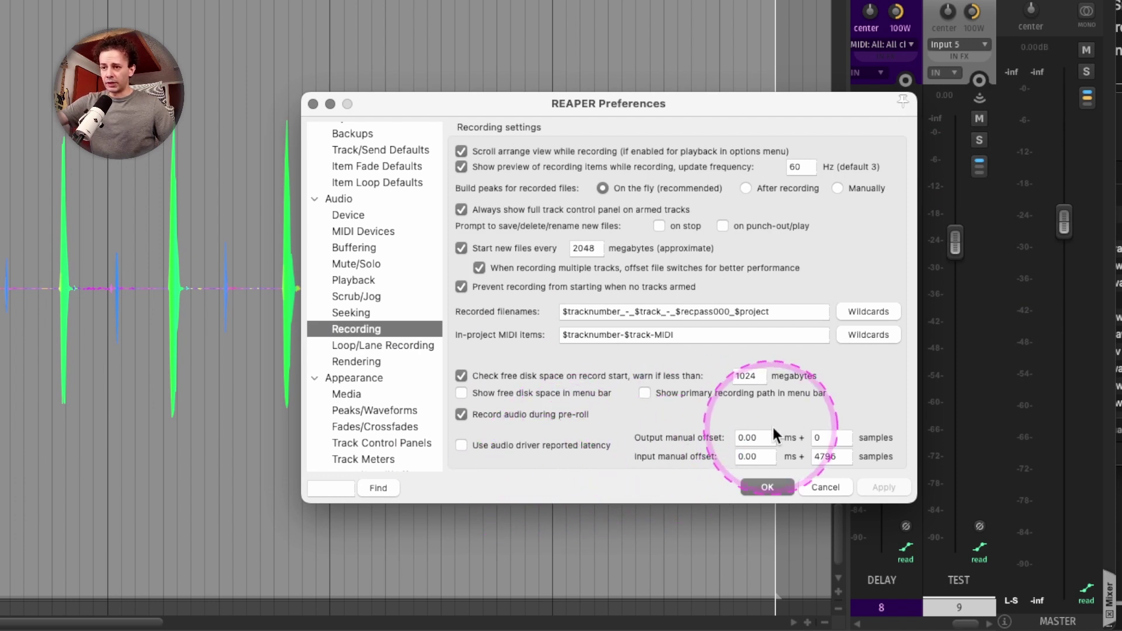
click(842, 455)
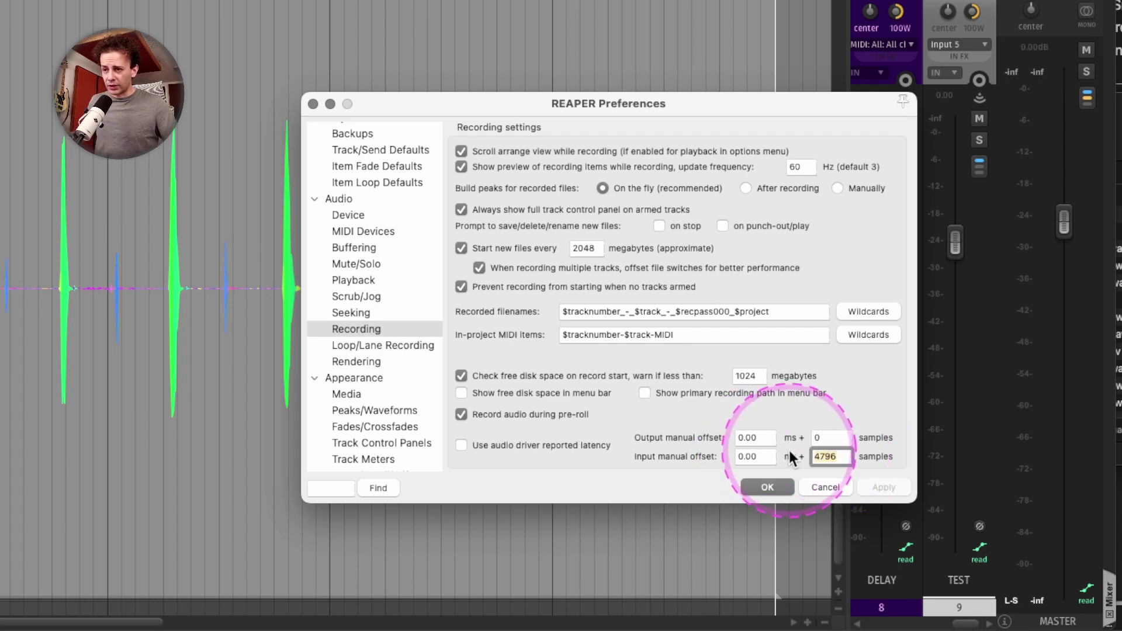
text(0)
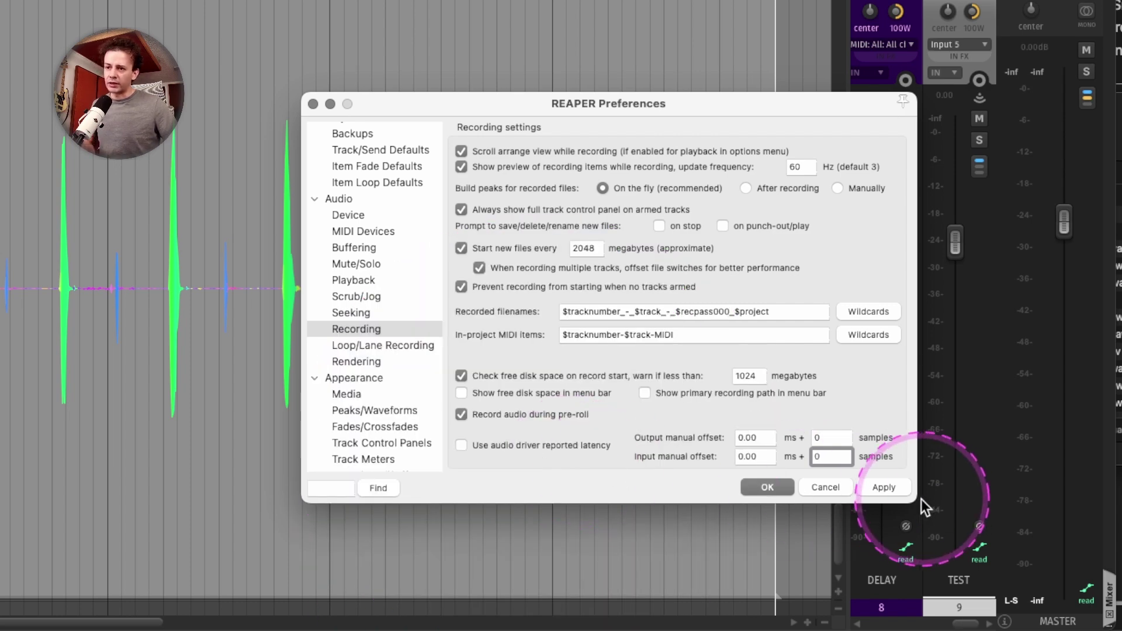
click(771, 487)
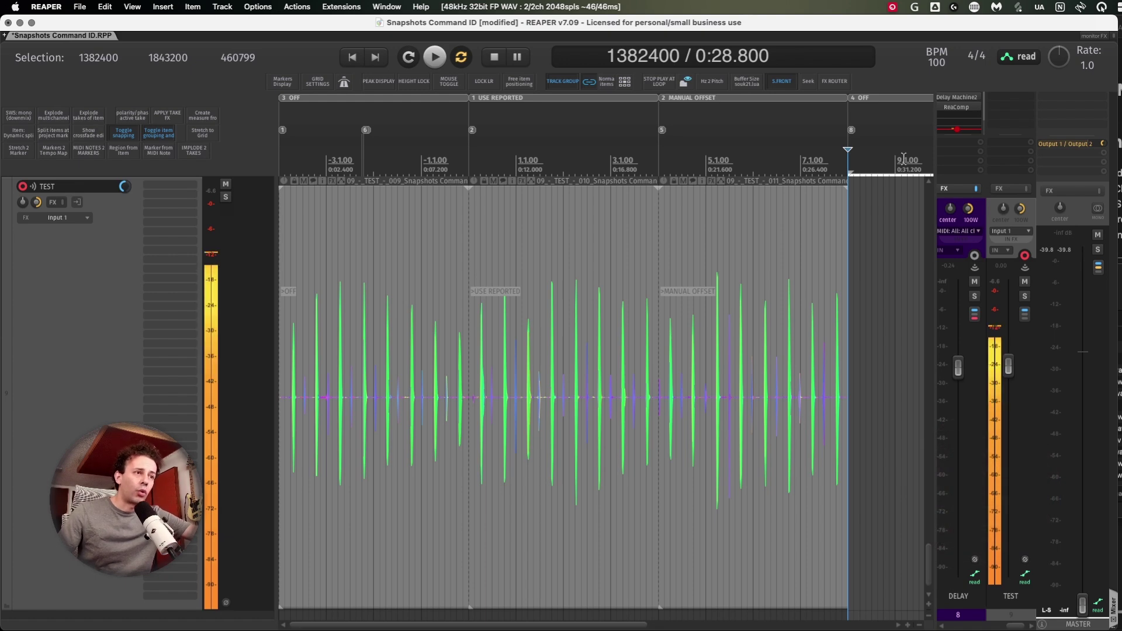
Step: Zoom to the OFF region and record a new take on TEST from 0:28.800
key(grave)
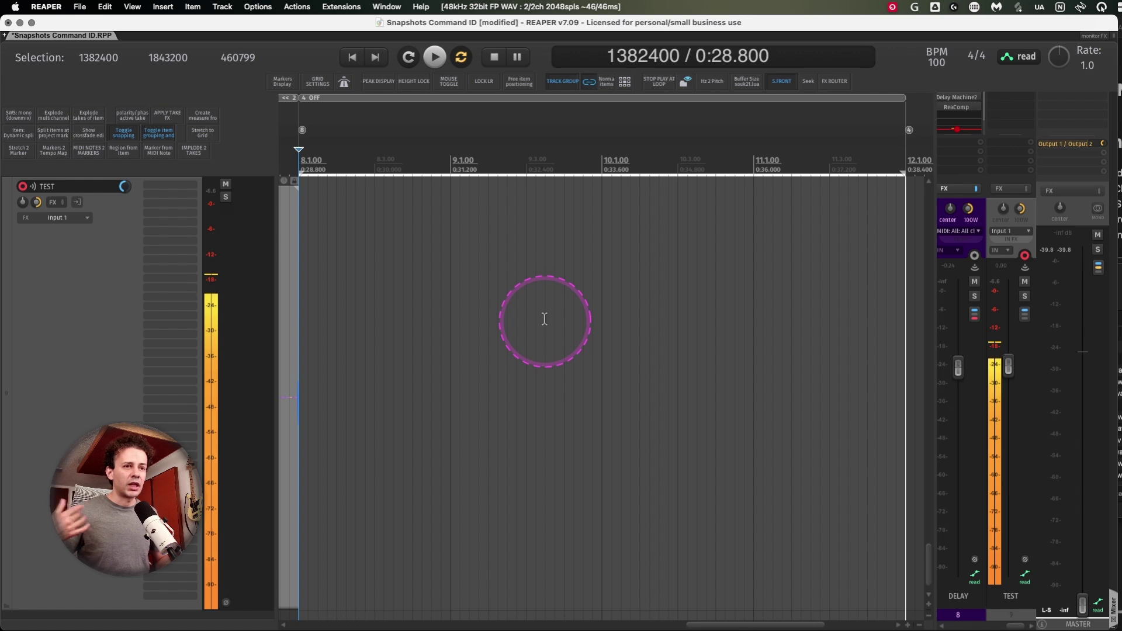
click(409, 57)
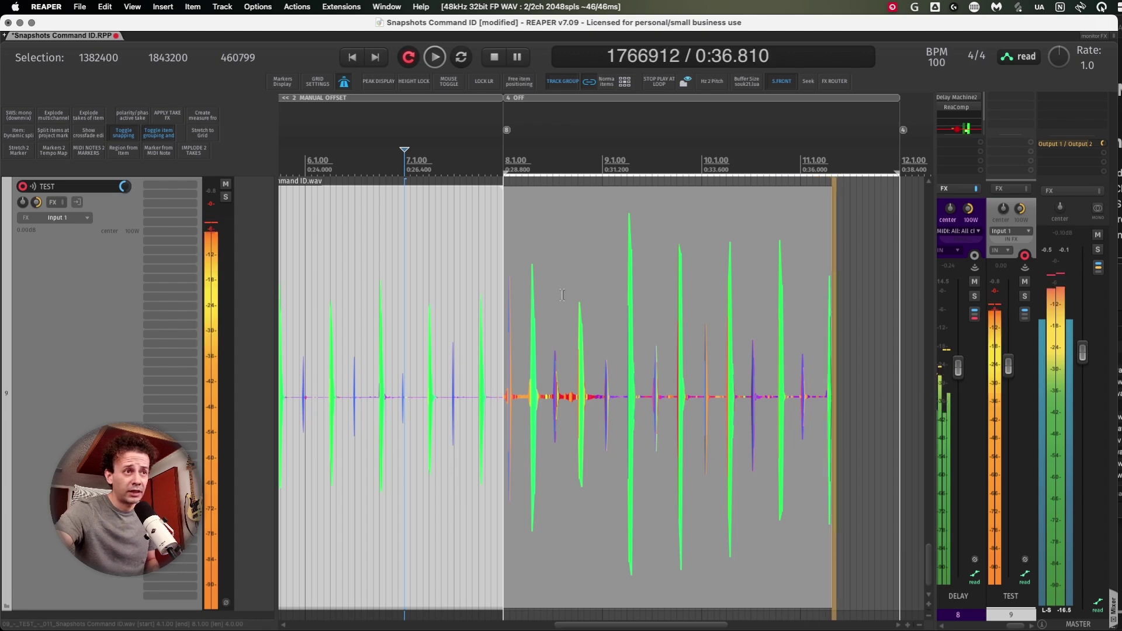
key(space)
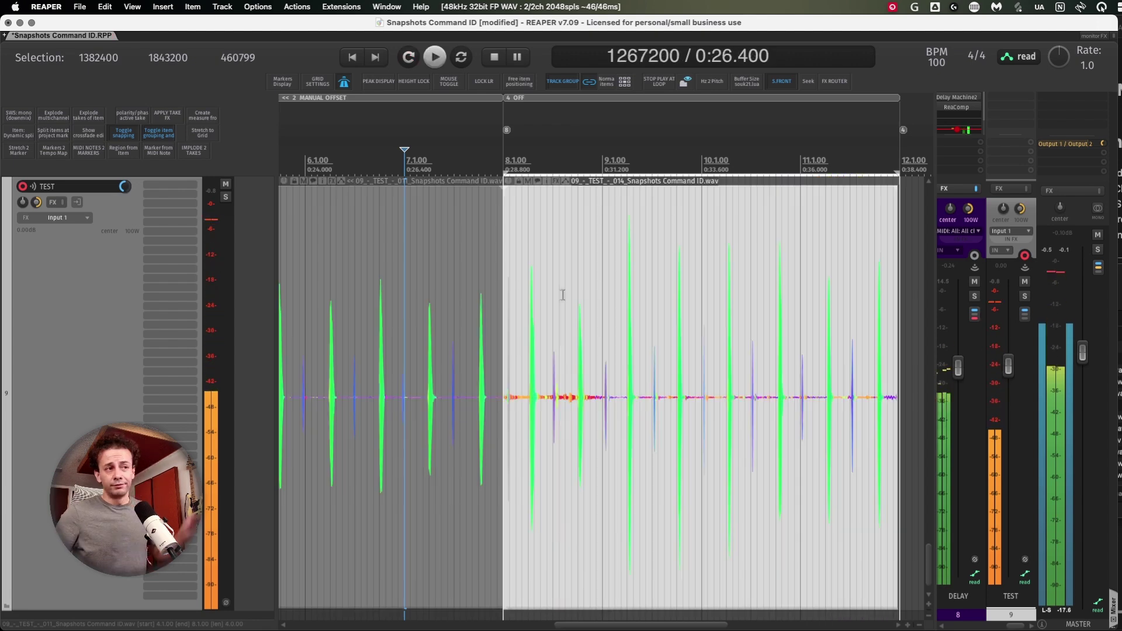
Step: Disarm the TEST track and drop a marker at 9.2.00 where the hit should land
click(1025, 255)
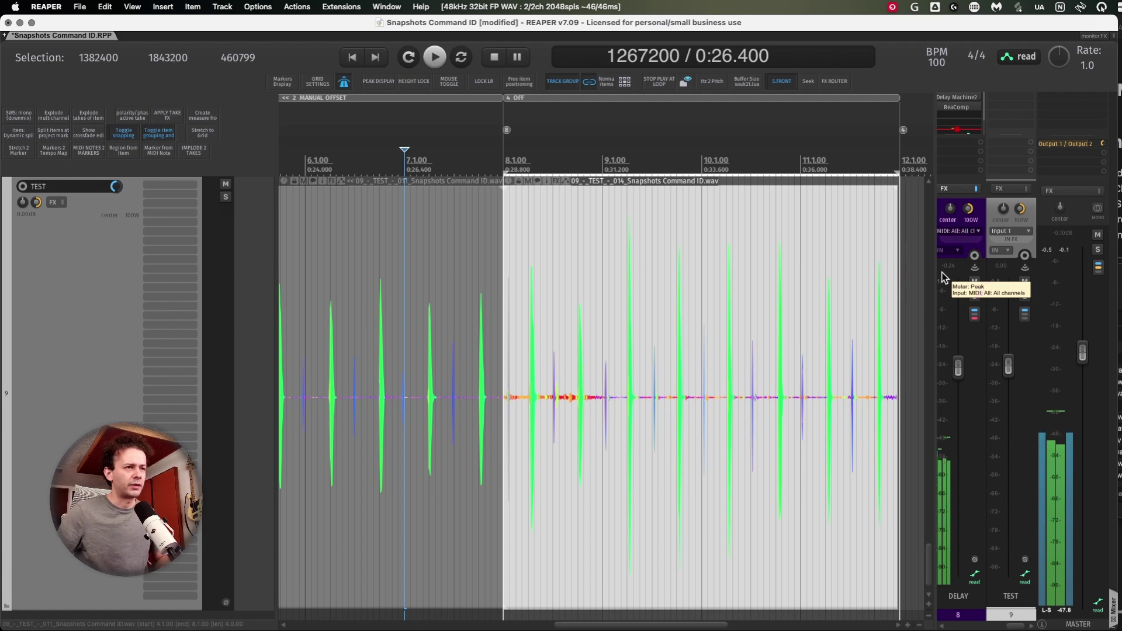
scroll(569, 341, up, 5)
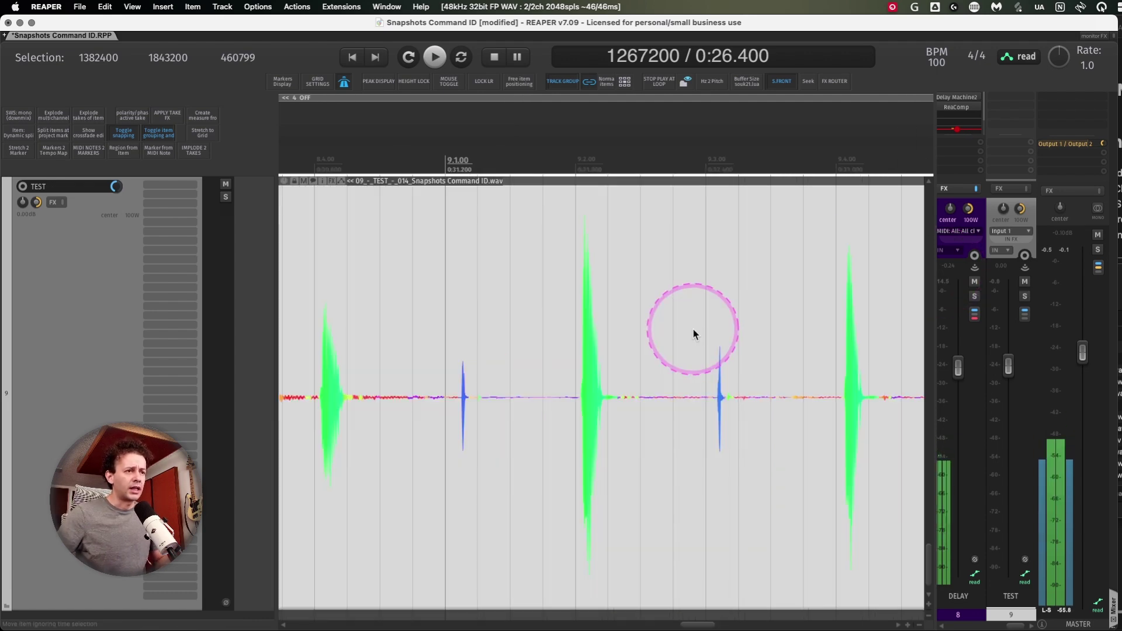
click(570, 219)
scroll(570, 220, up, 4)
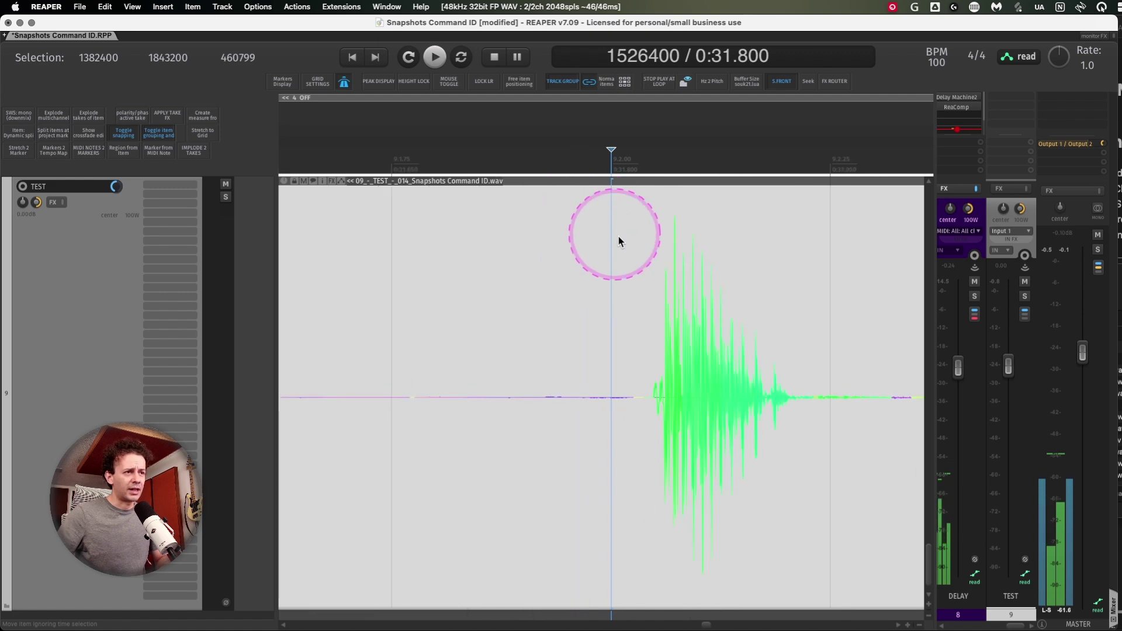
key(shift+m)
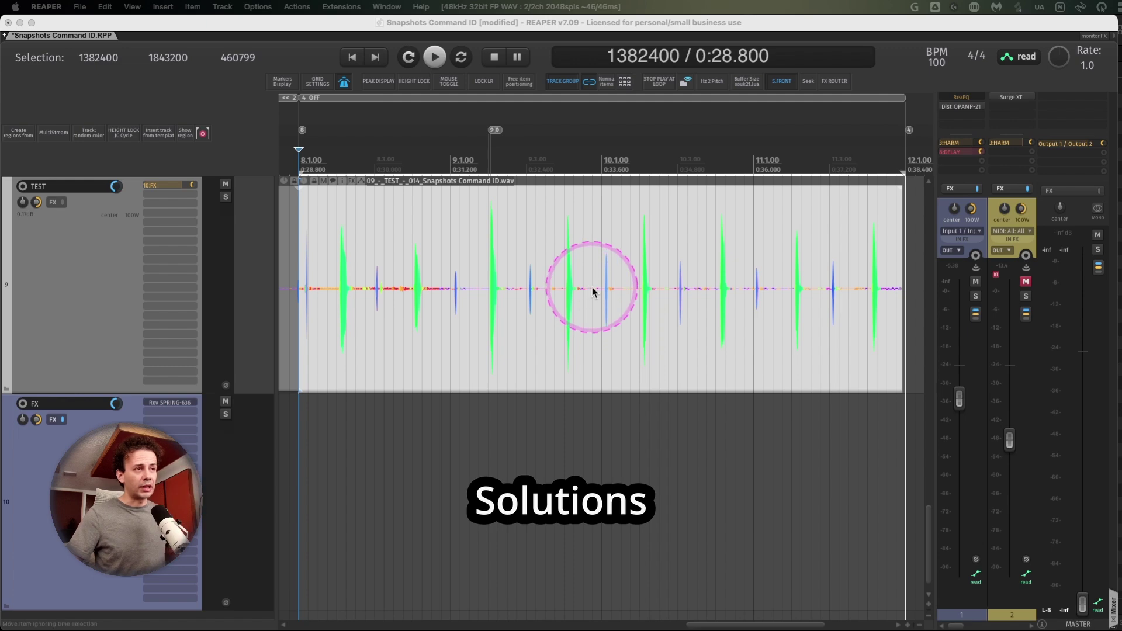
key(1)
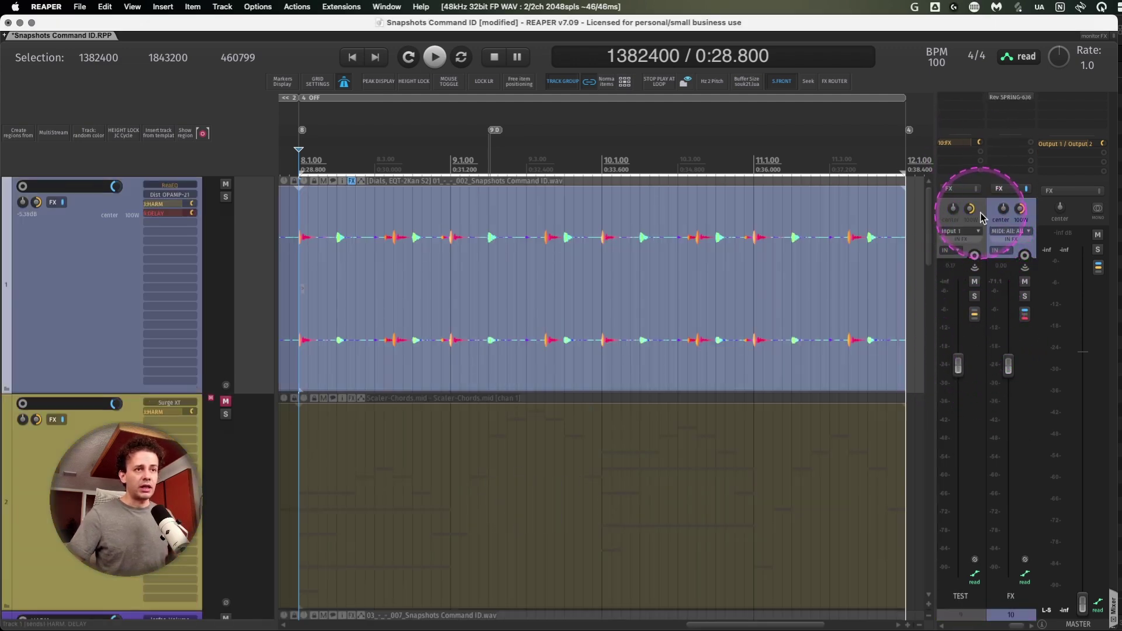
key(2)
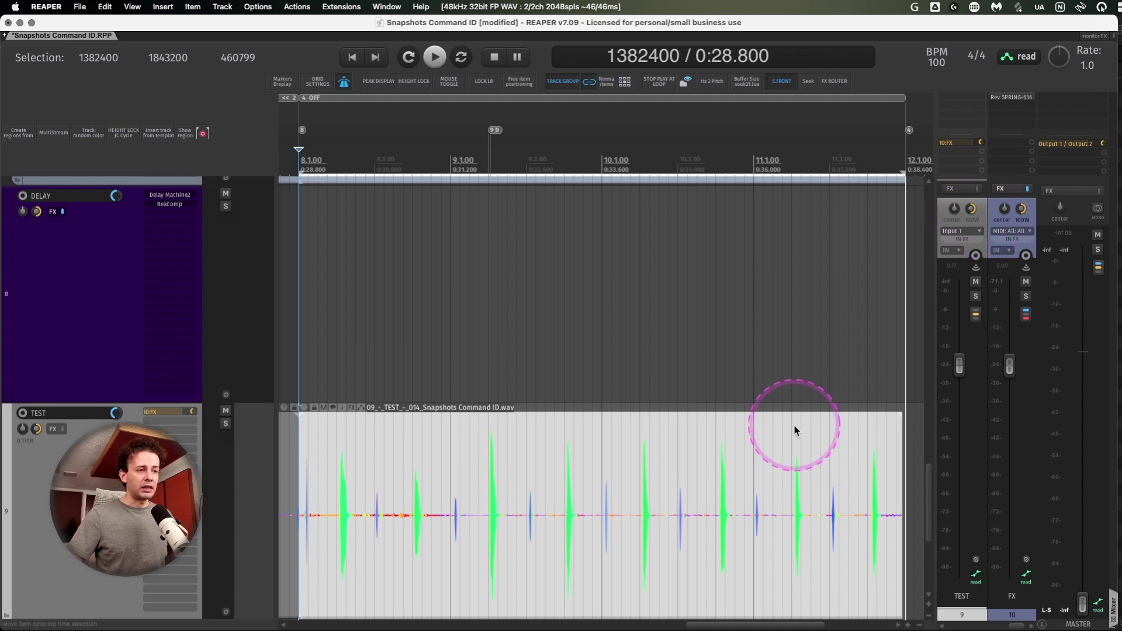
click(746, 82)
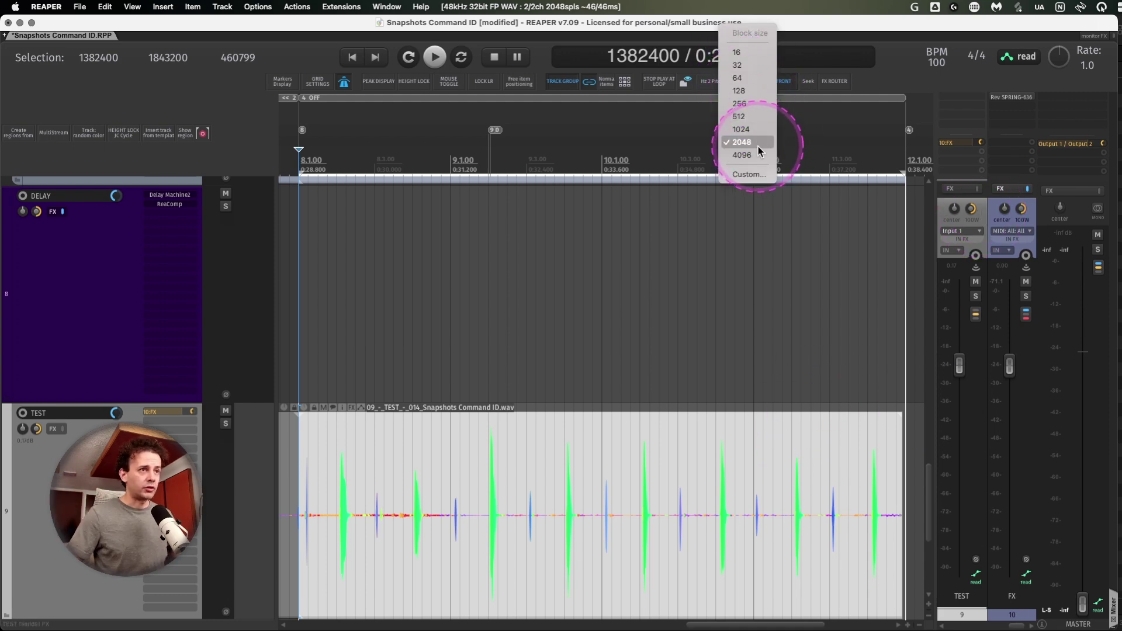
click(424, 334)
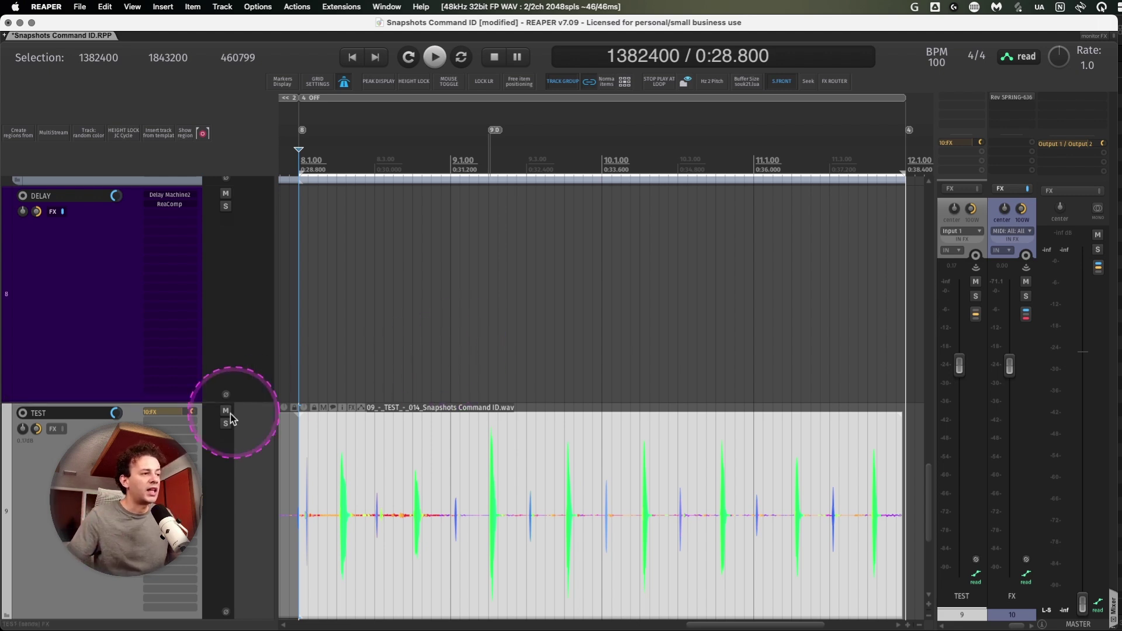
Step: Clear the time selection and open the Rev SPRING-636 reverb on the FX track
scroll(226, 413, down, 5)
scroll(245, 338, up, 1)
drag(246, 337, 917, 546)
click(721, 413)
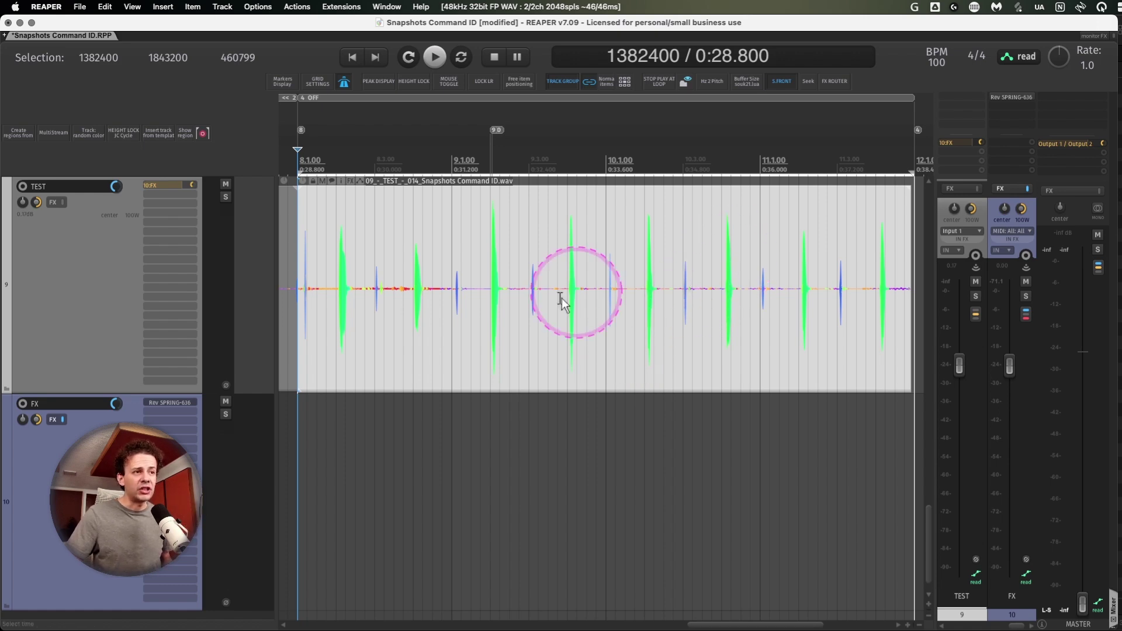
click(82, 432)
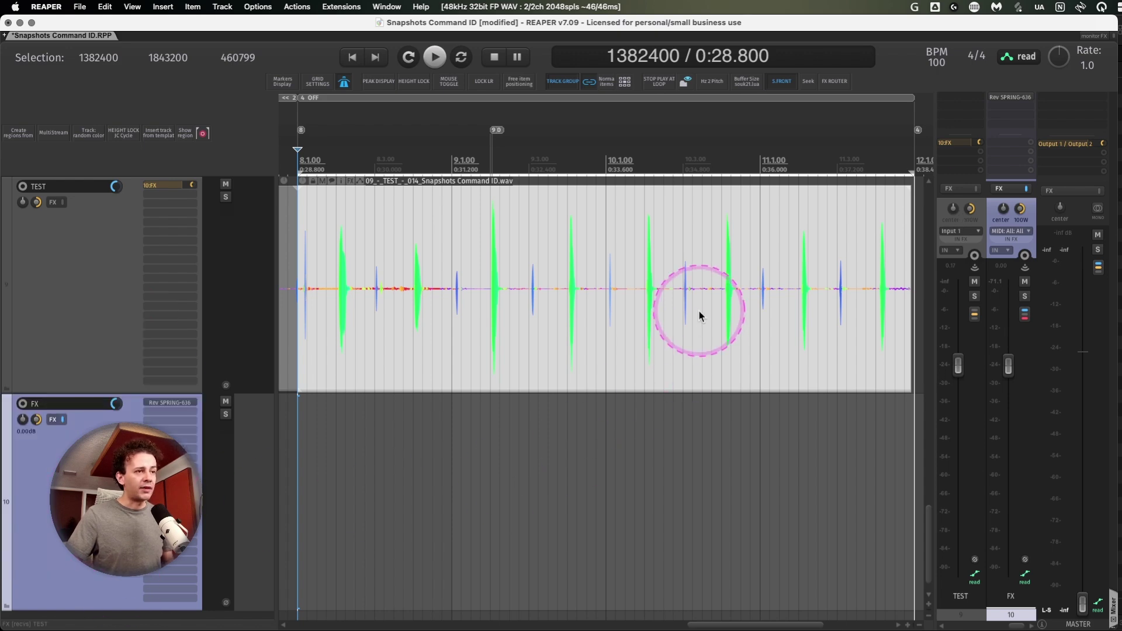
key(shift+f)
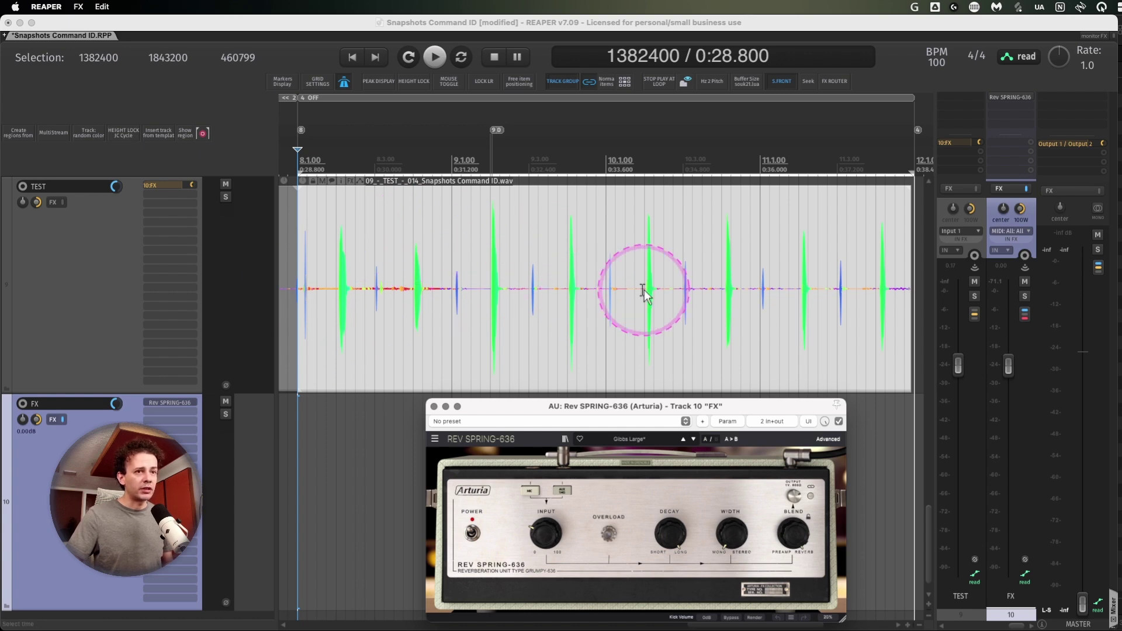
Step: Open the TEST track's routing window and the send-mode list for its FX send
right_click(974, 314)
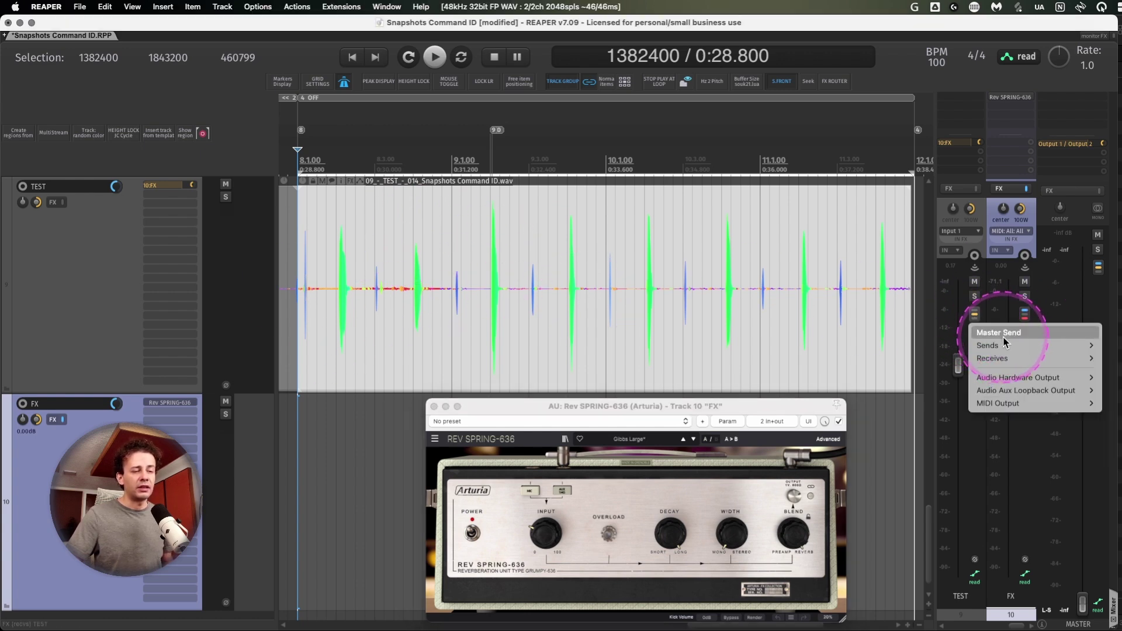
click(977, 283)
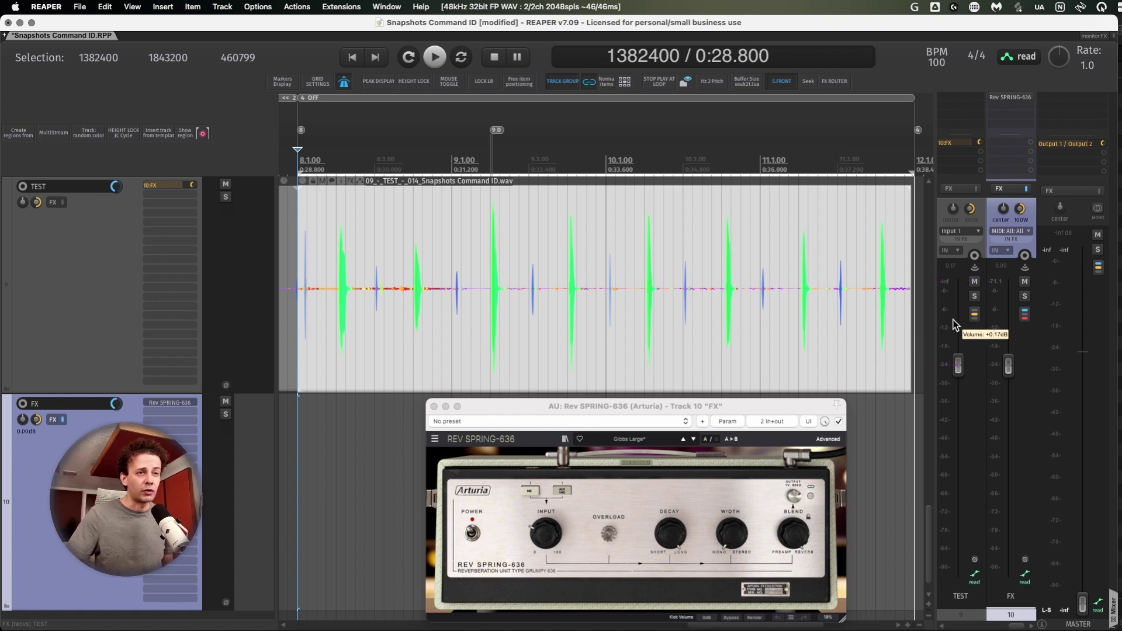
click(975, 314)
click(716, 264)
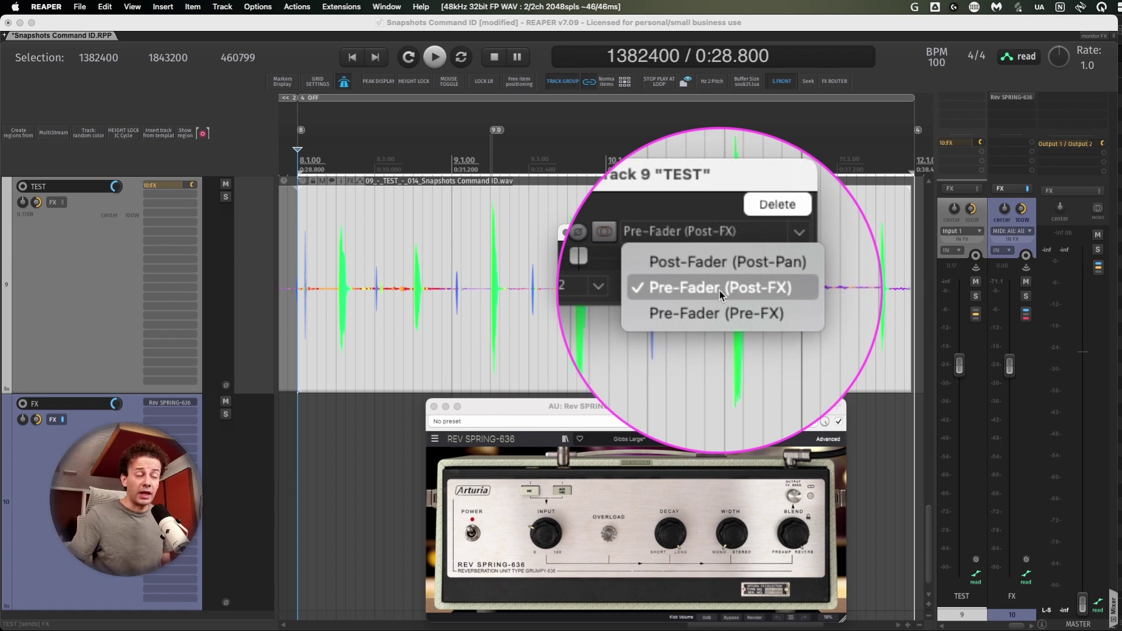
Step: Keep the FX send at Pre-Fader (Post-FX) and lower the TEST track's fader
click(720, 290)
drag(959, 365, 985, 308)
right_click(971, 322)
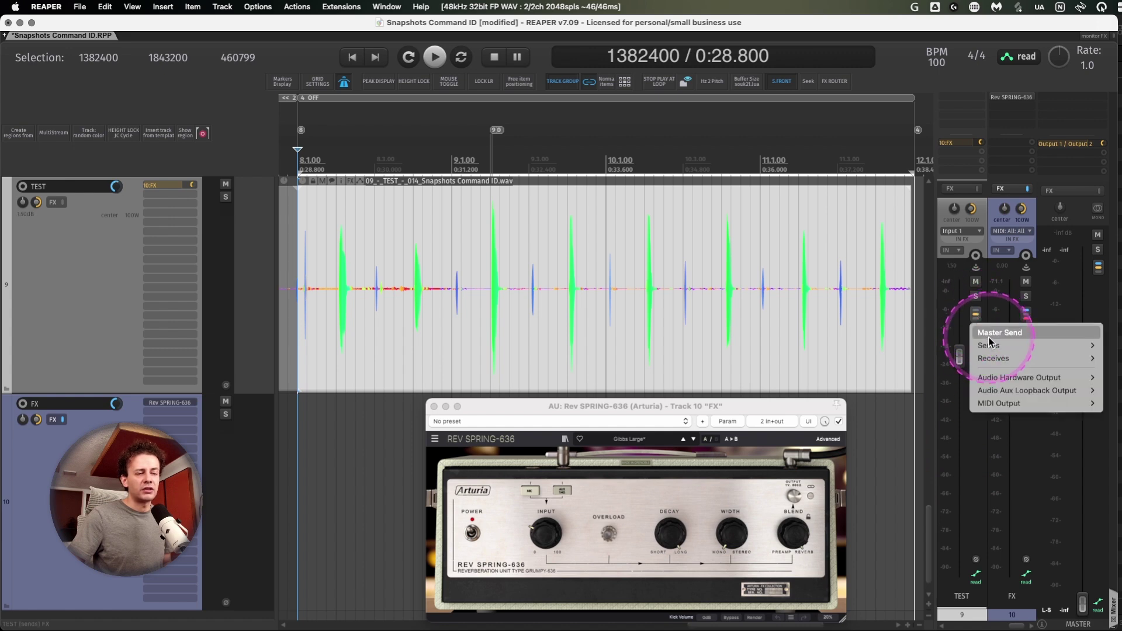
click(970, 207)
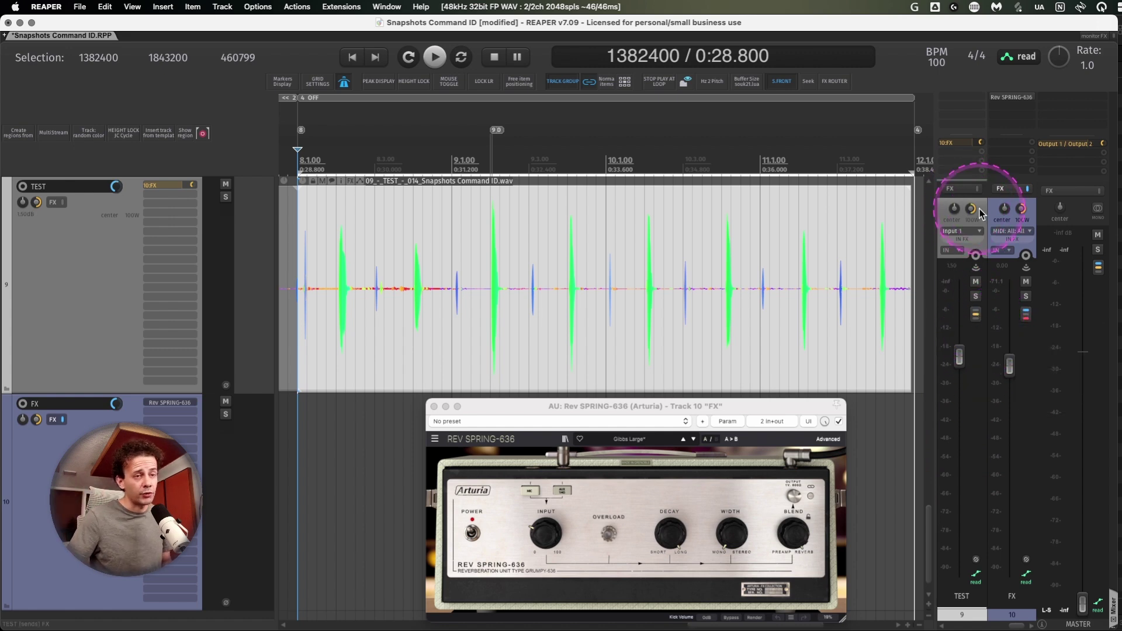
Step: Select the FX track and check the Rev SPRING-636 Blend amount
click(1013, 215)
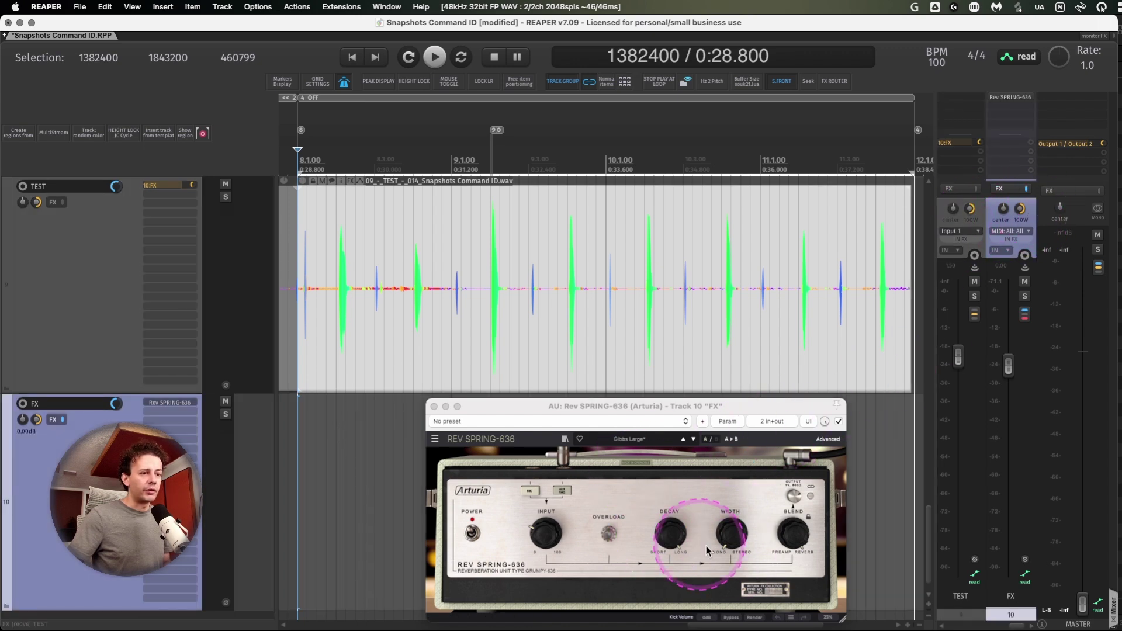
mouse_move(554, 532)
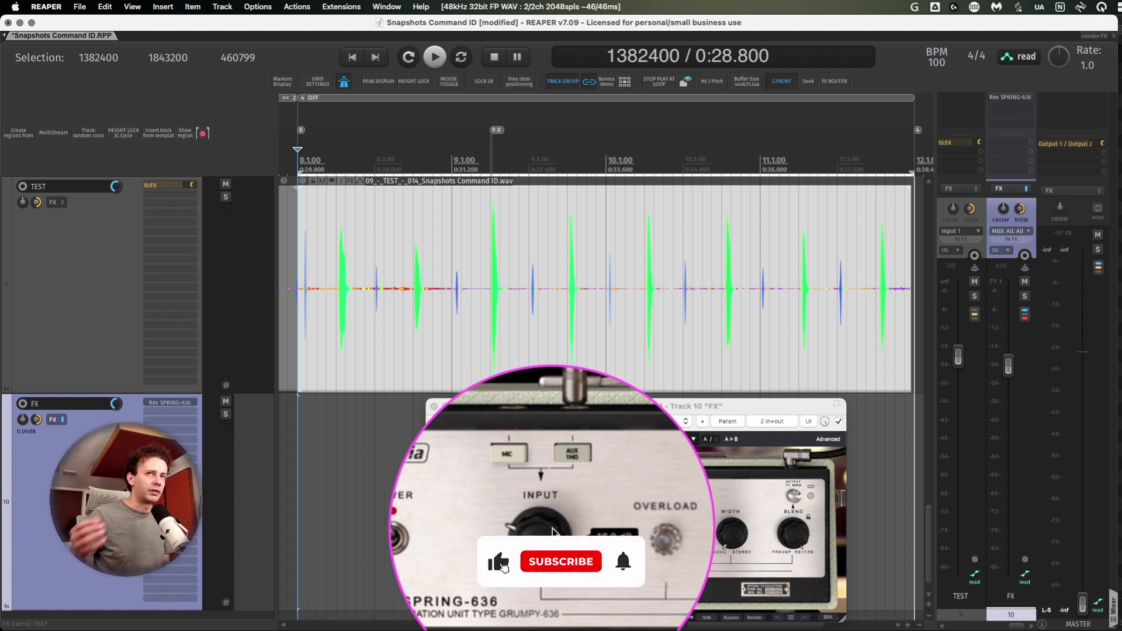
click(800, 537)
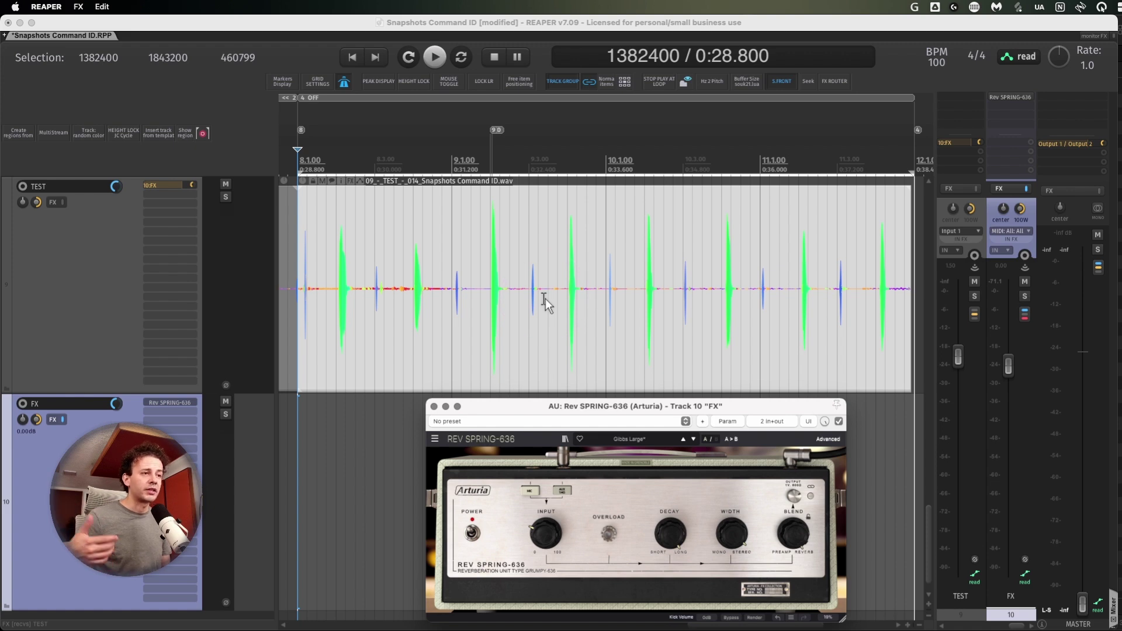
Step: Zoom in around markers 9 and 10, close the reverb window, and select between them
drag(632, 304, 677, 316)
key(minus)
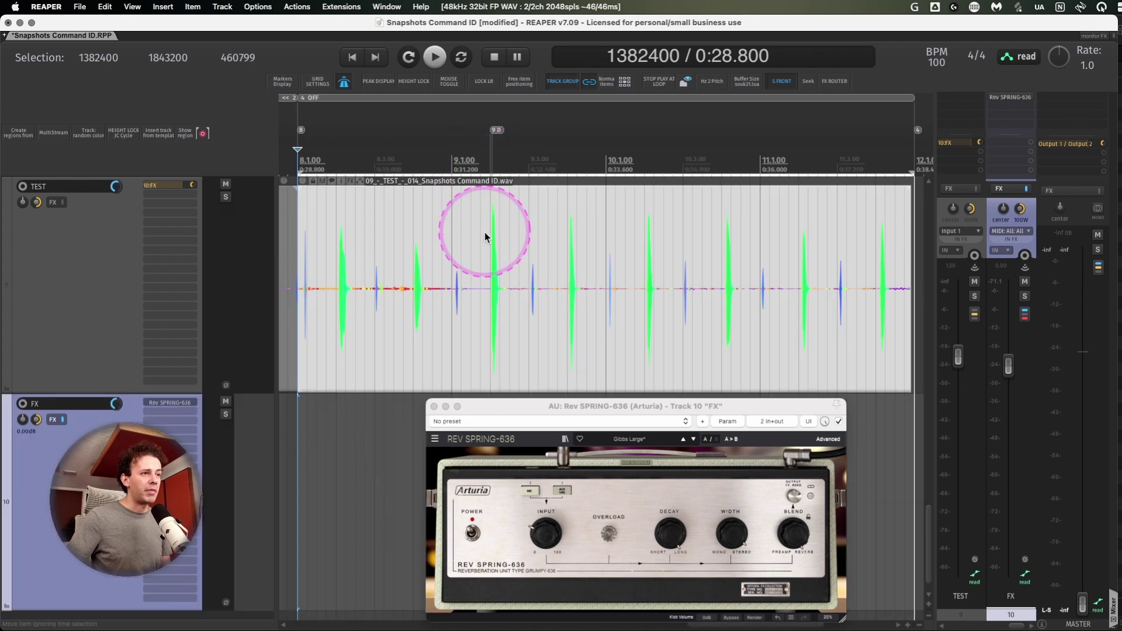
drag(483, 237, 514, 247)
click(434, 406)
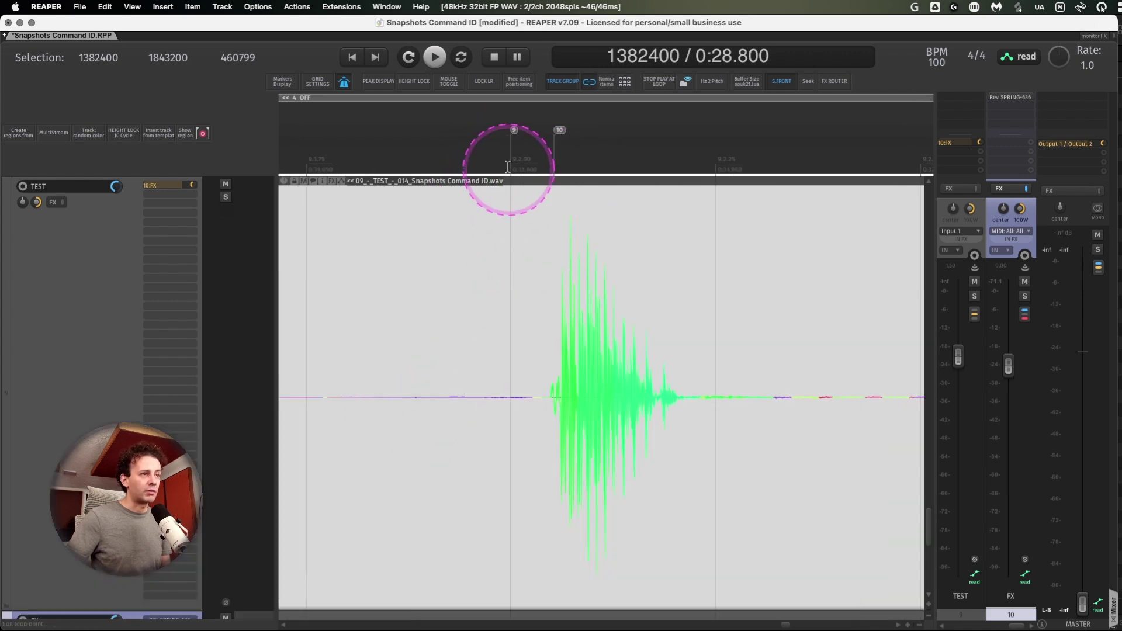
double_click(514, 164)
Step: Extend the selection to the next transient and read its 1517-sample length
key(question)
key(Tab)
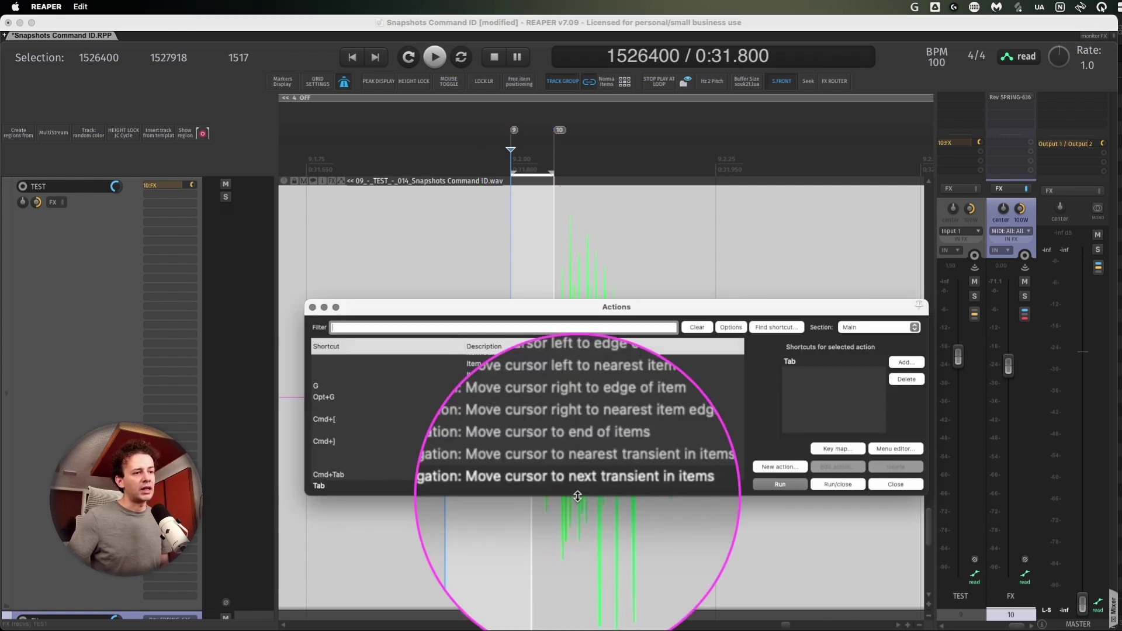
key(Escape)
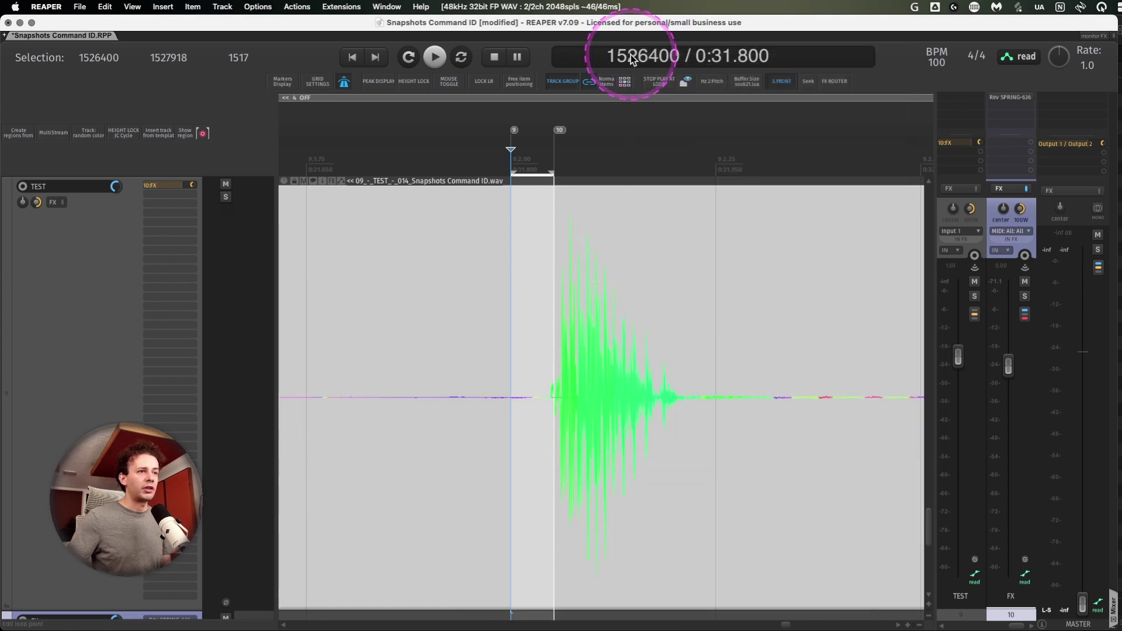
right_click(632, 59)
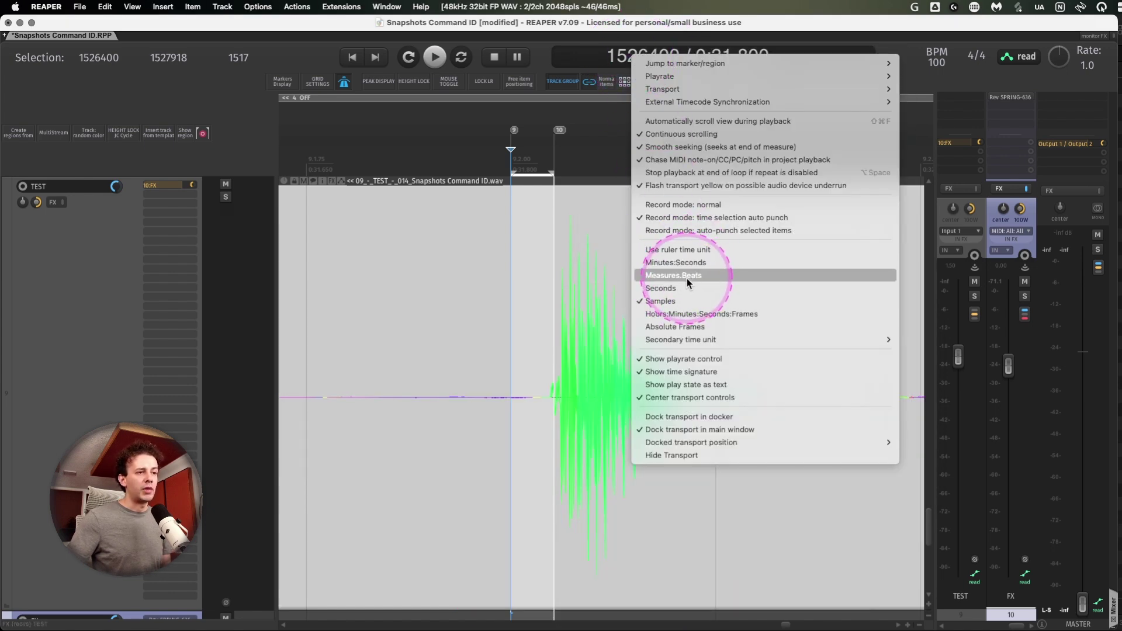
click(527, 225)
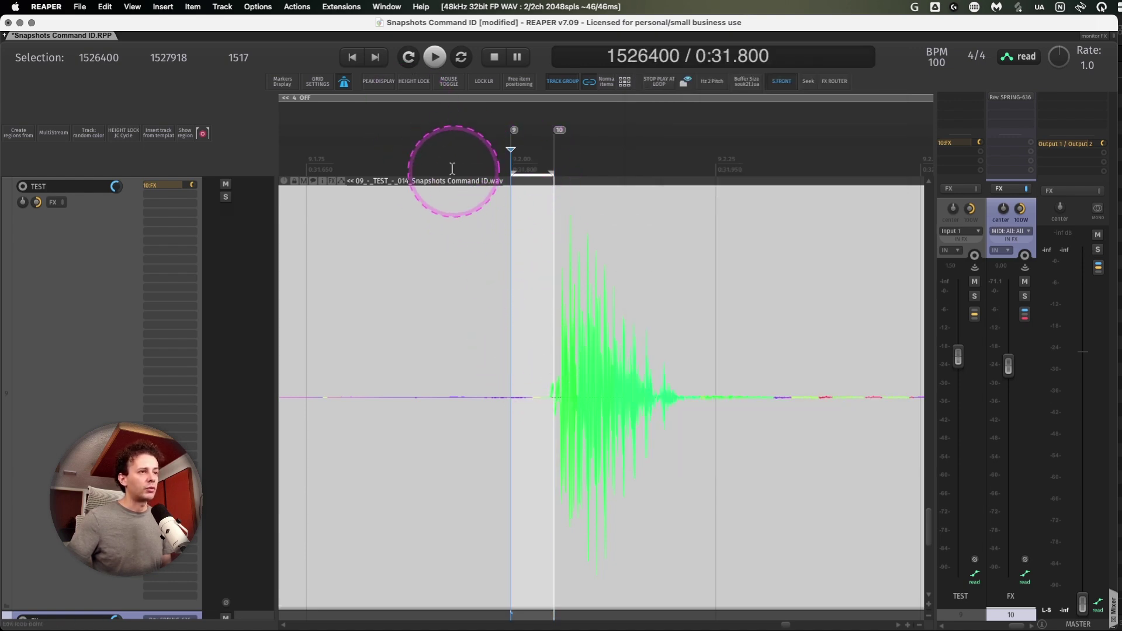
click(239, 57)
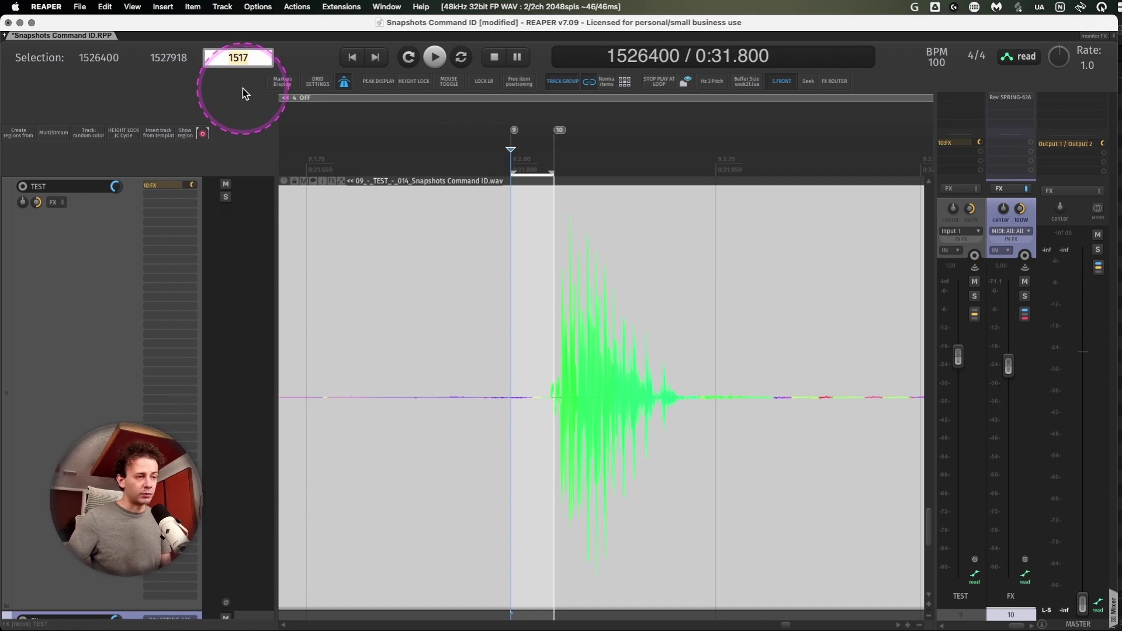
Step: Confirm the Recording preferences with driver-reported latency enabled
key(super+comma)
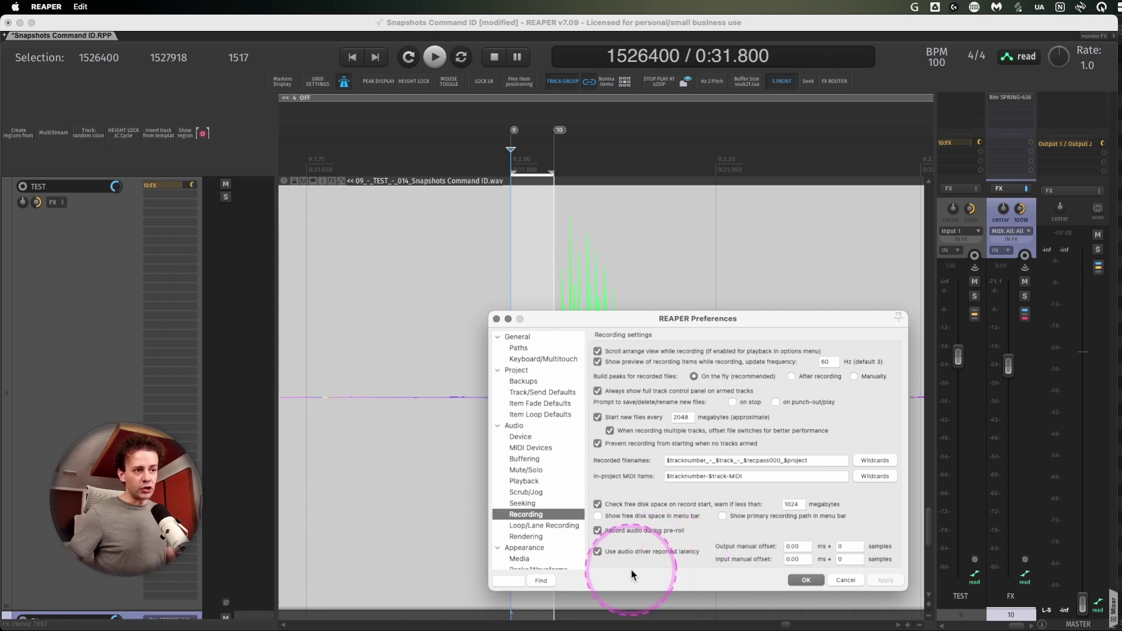
click(806, 580)
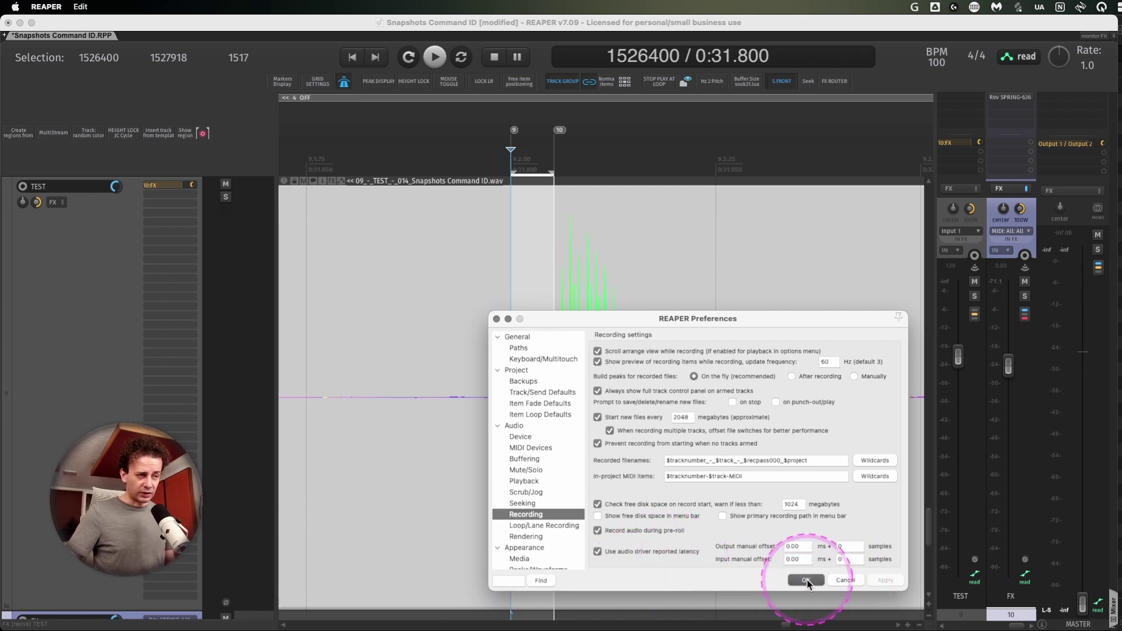
scroll(591, 388, down, 10)
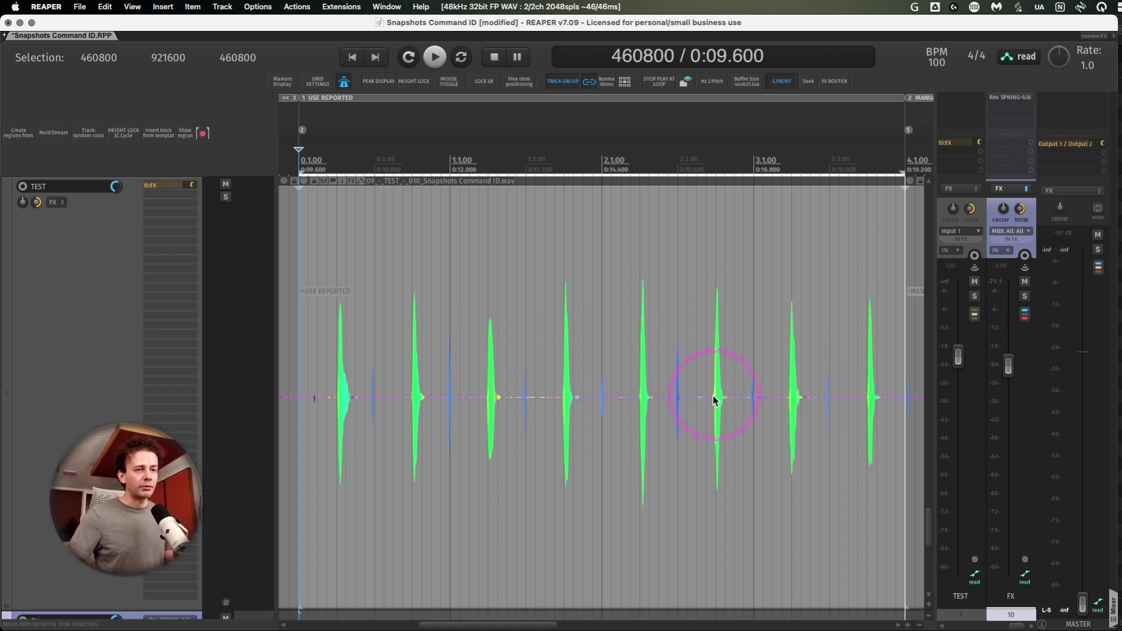
Step: Review the four test takes on TEST and confirm the buffer size is still 2048
right_click(972, 312)
click(572, 389)
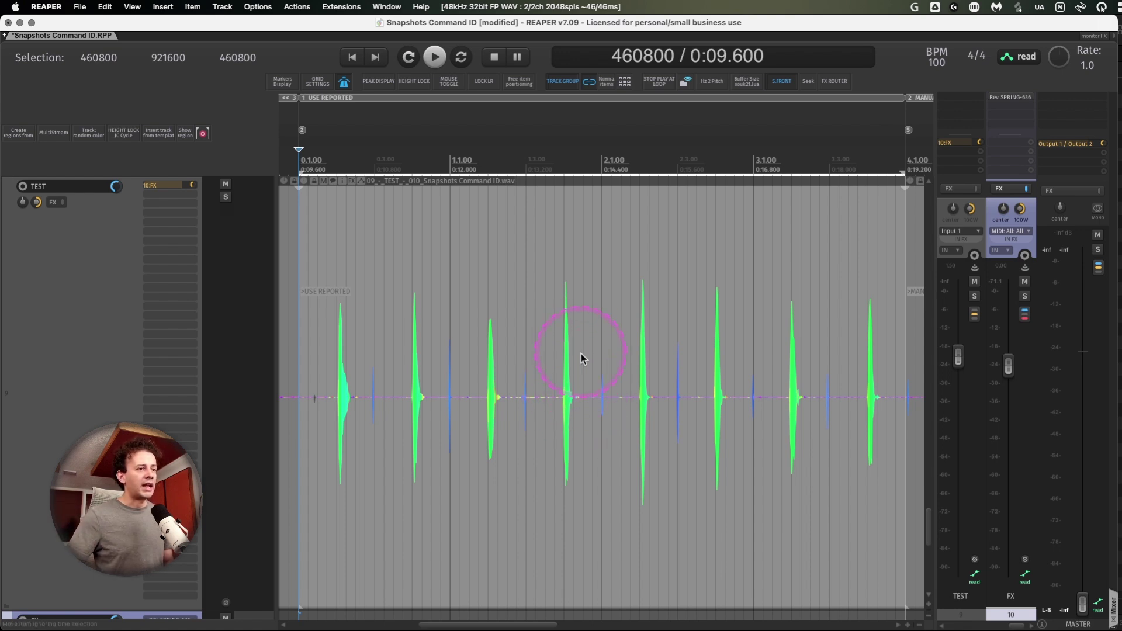
click(747, 84)
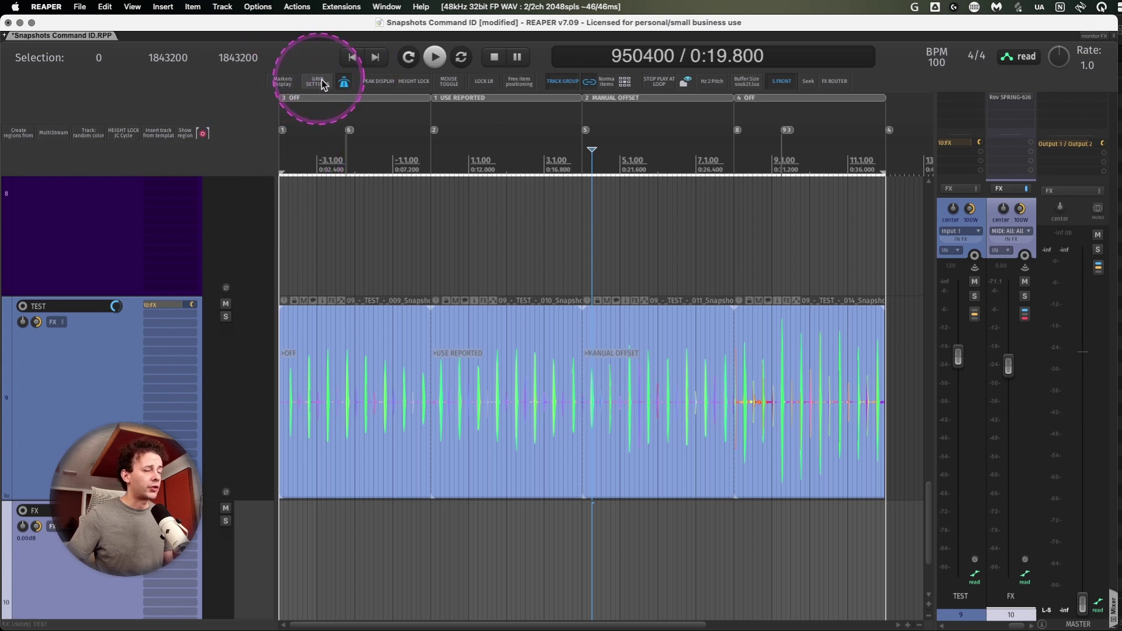
right_click(964, 169)
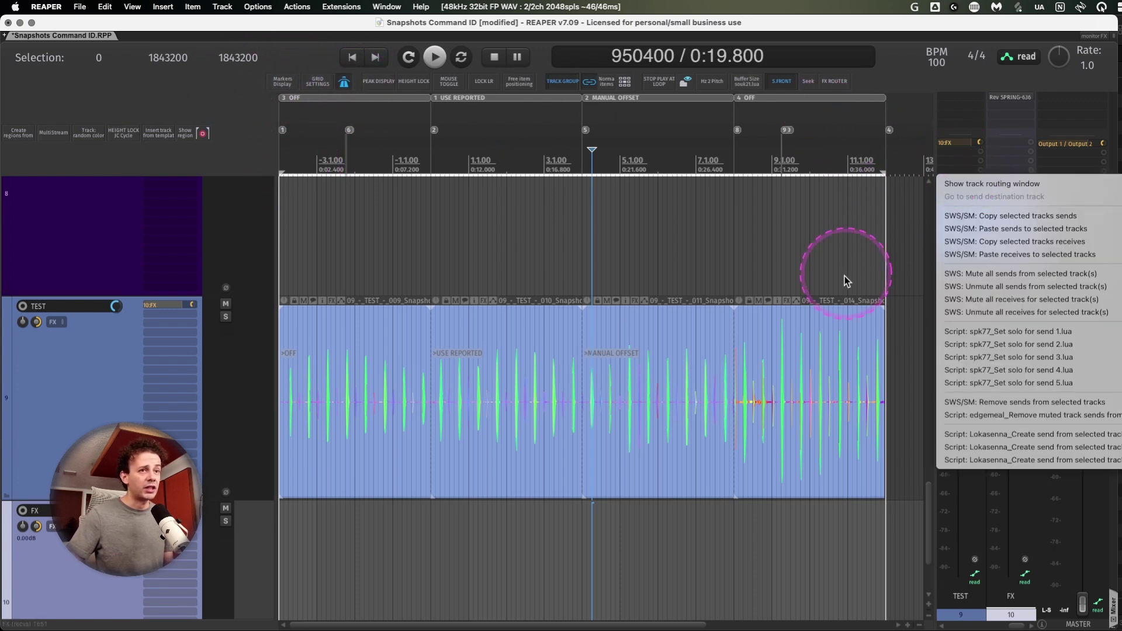
click(626, 254)
right_click(410, 56)
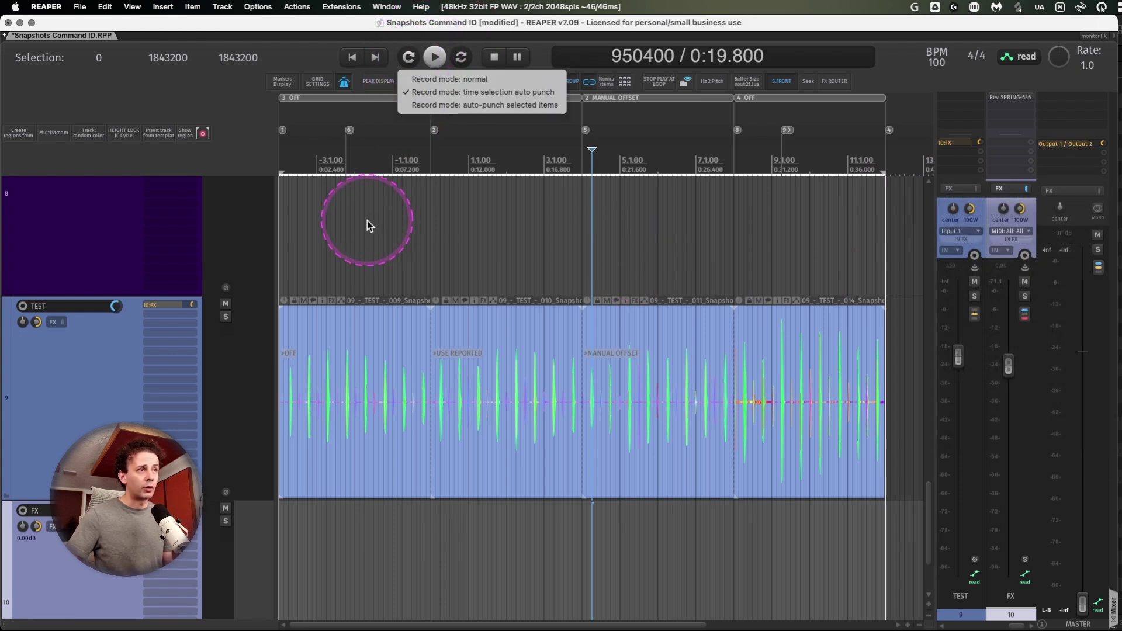
click(436, 246)
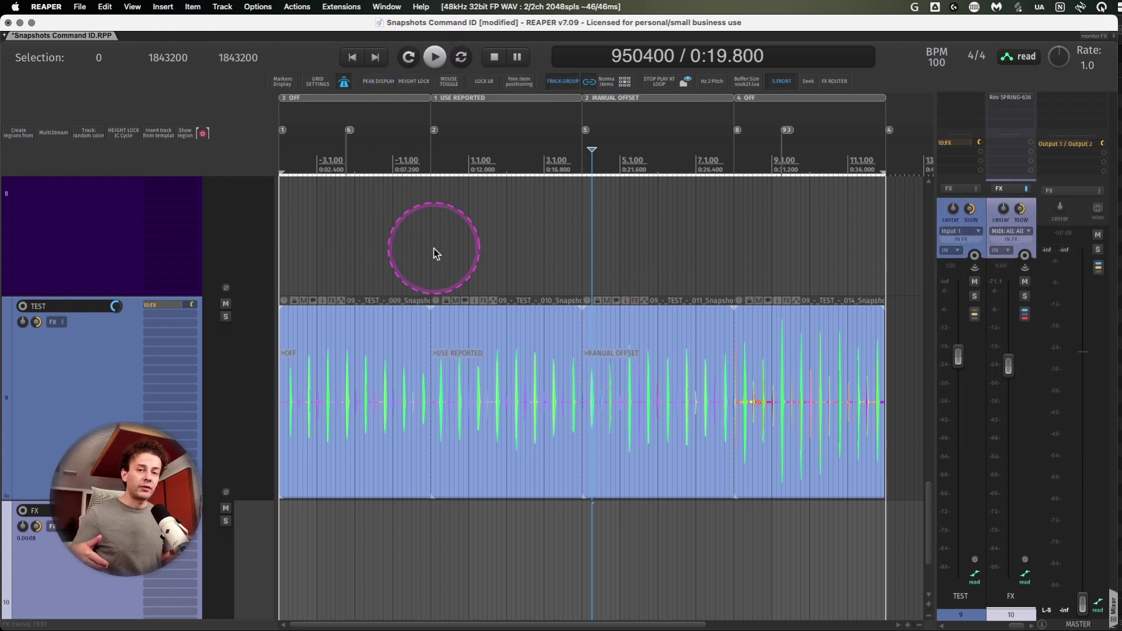